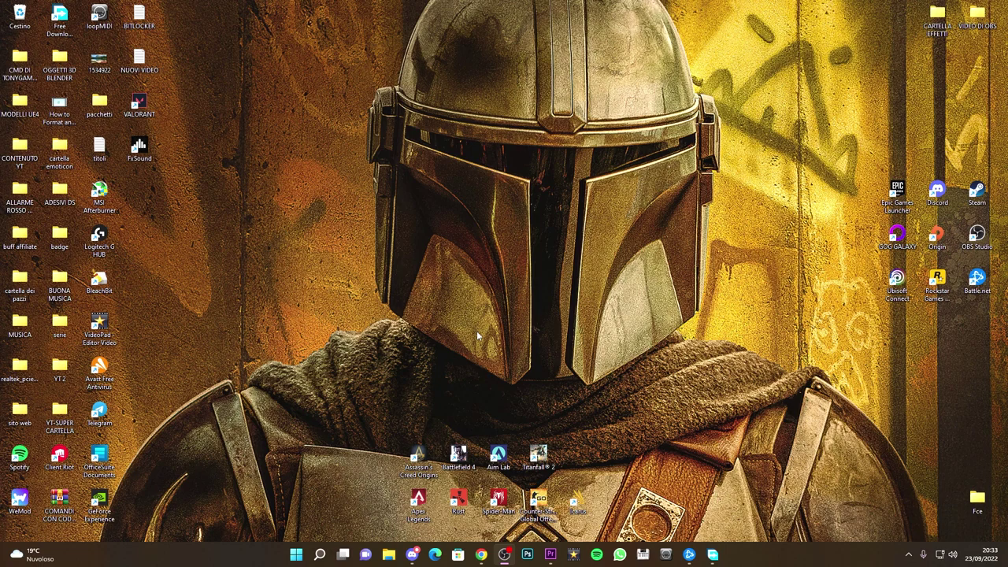
# - Open Device Manager and select the NVIDIA GeForce GTX 1660 SUPER under the display adapters (Schede video)
pyautogui.rightClick(296, 555)
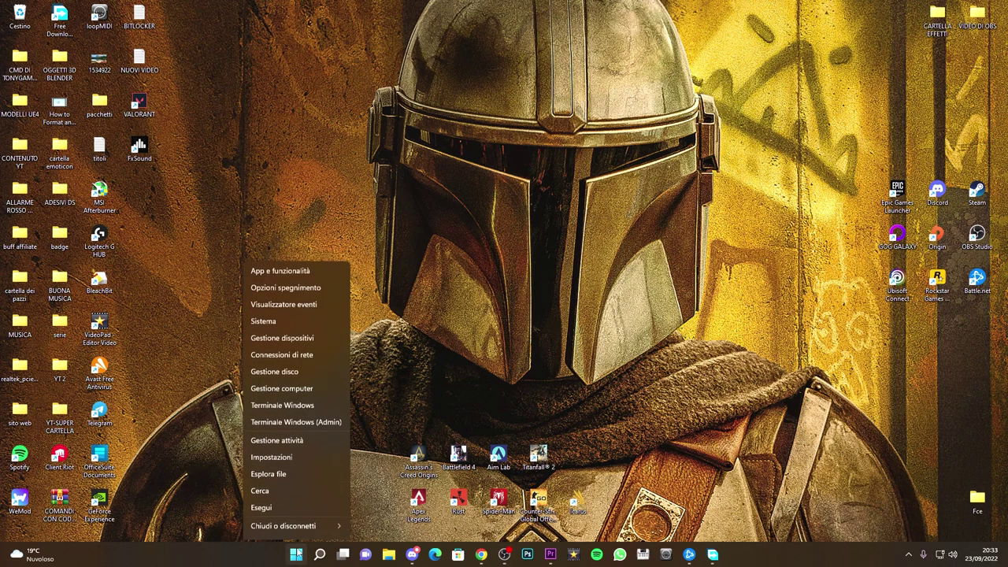
pyautogui.click(281, 326)
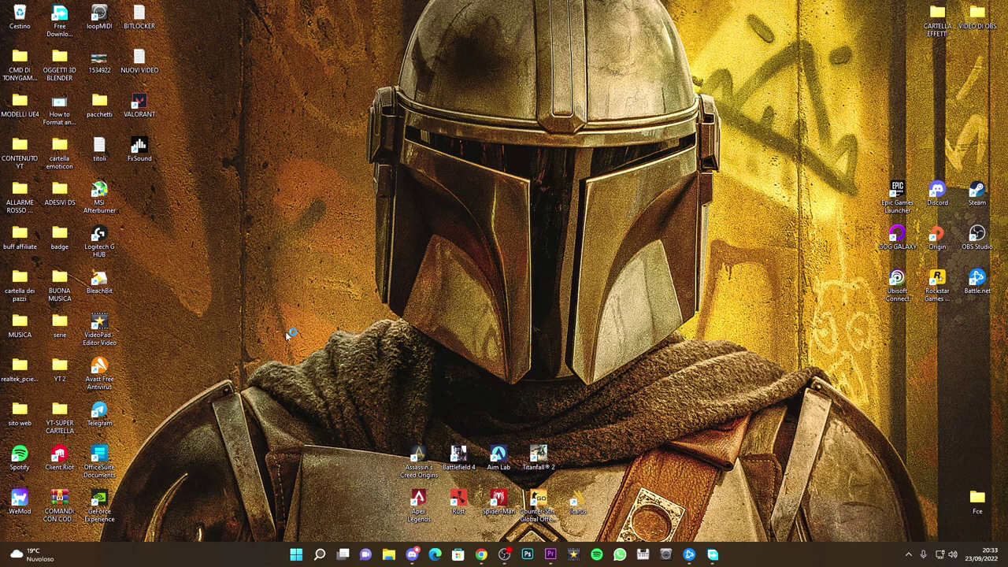
pyautogui.moveTo(175, 35); pyautogui.dragTo(382, 89)
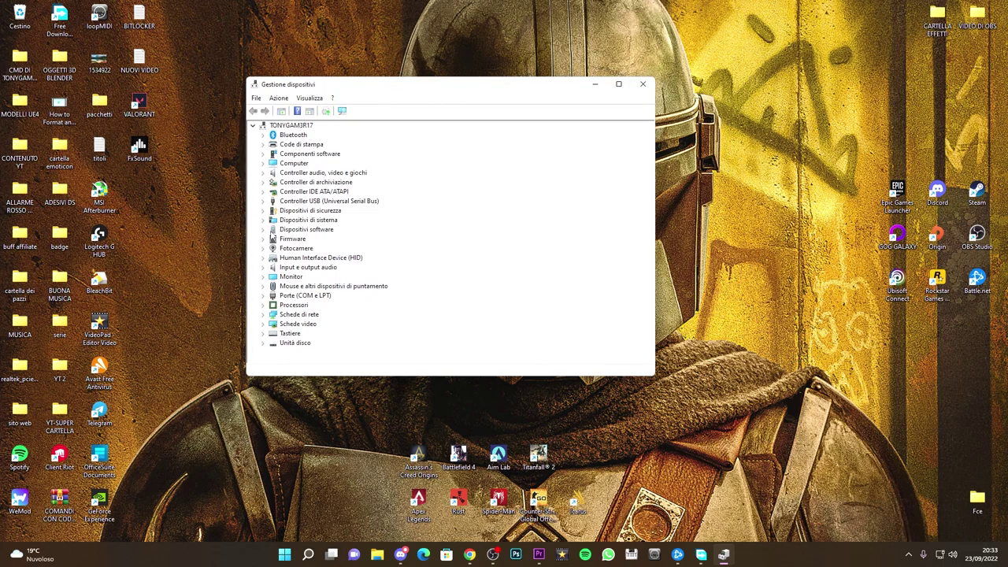
pyautogui.click(264, 325)
pyautogui.click(318, 335)
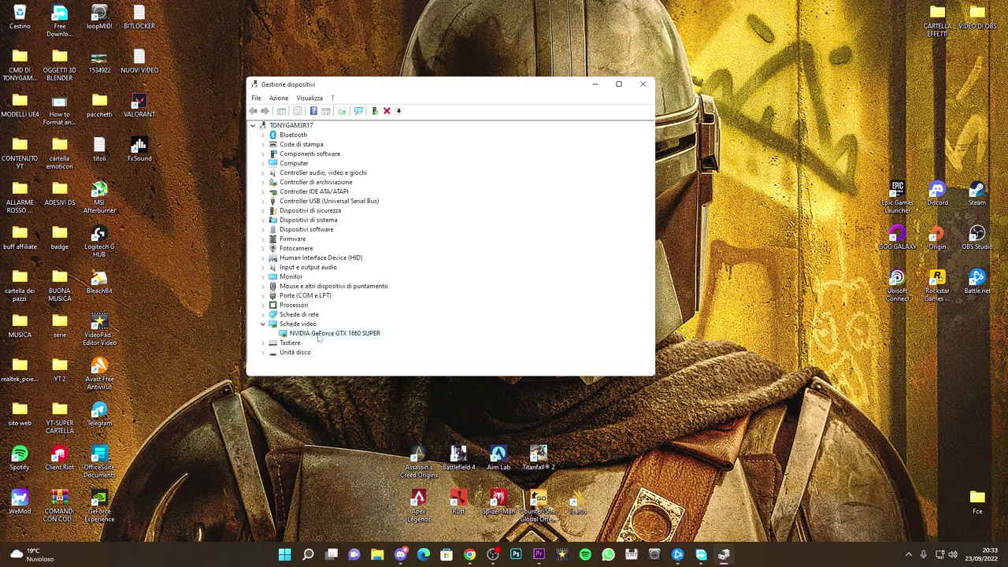
# - Run an automatic driver update search for the selected NVIDIA GeForce GTX 1660 SUPER
pyautogui.rightClick(341, 334)
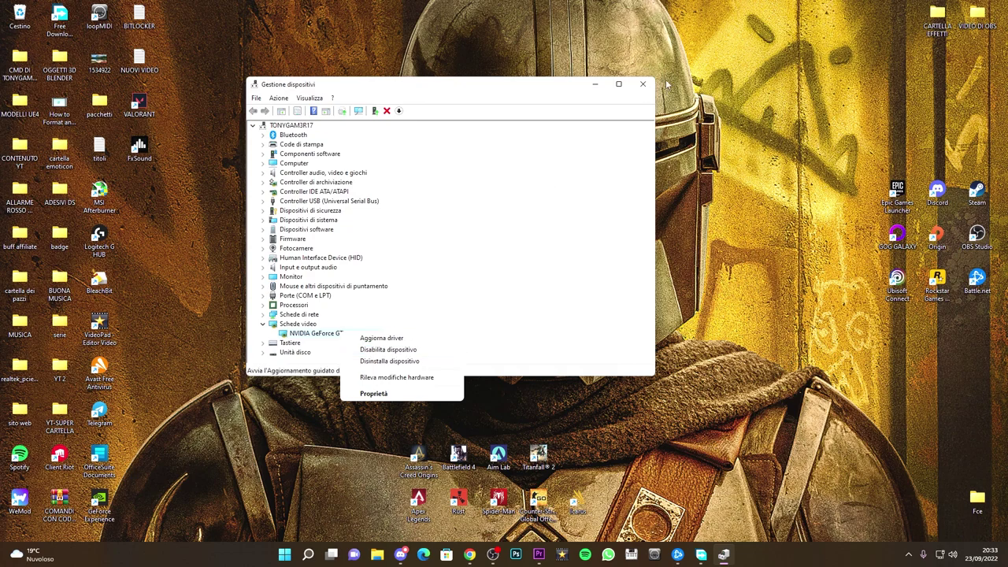
pyautogui.click(387, 338)
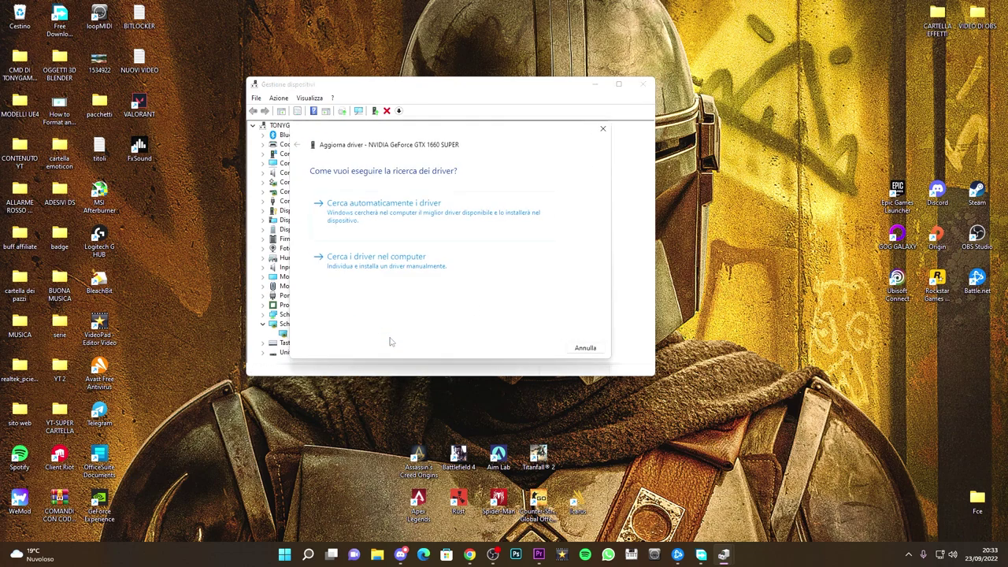
pyautogui.click(392, 219)
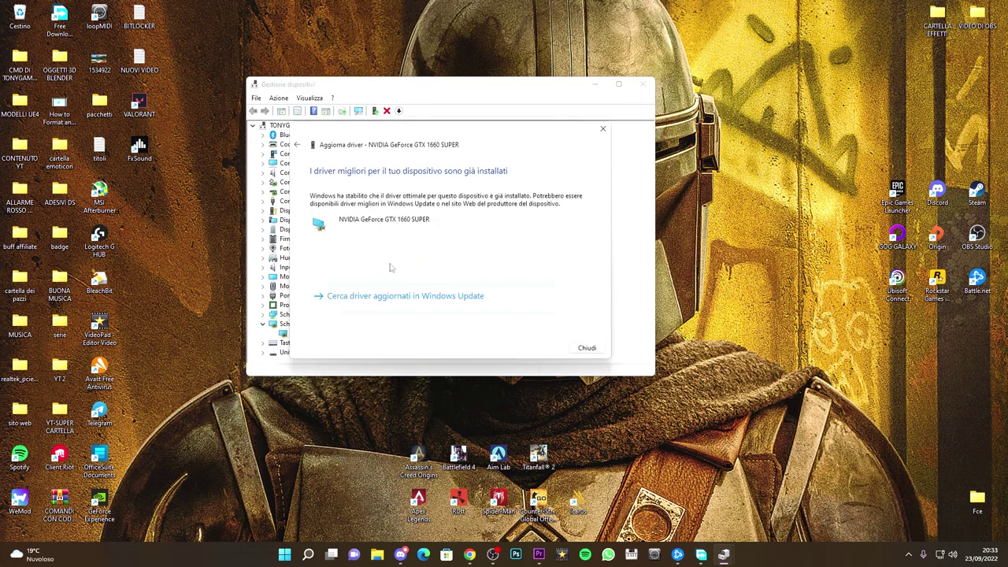
# - Look for updated drivers in Windows Update, and close the settings and Device Manager
pyautogui.click(381, 299)
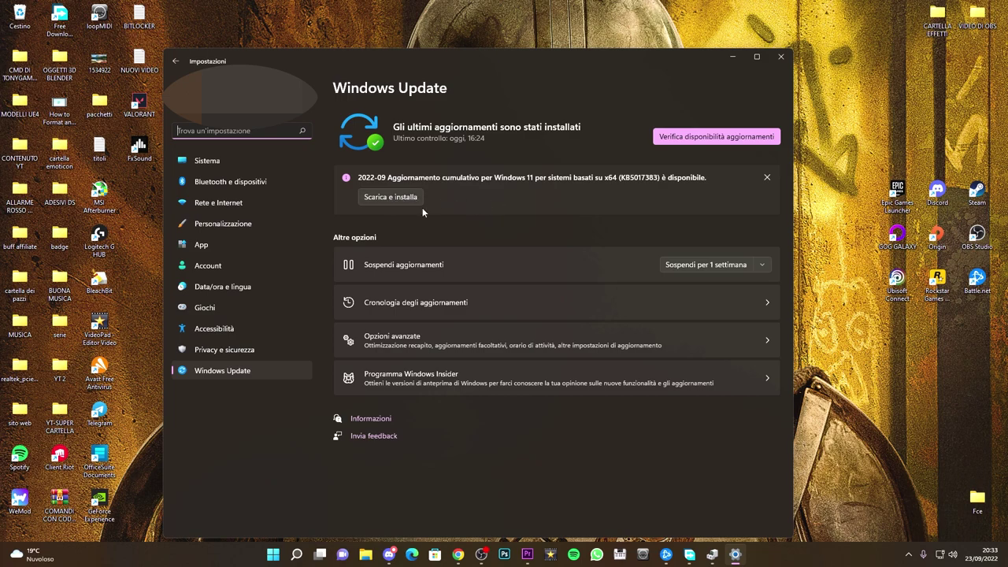
pyautogui.click(782, 56)
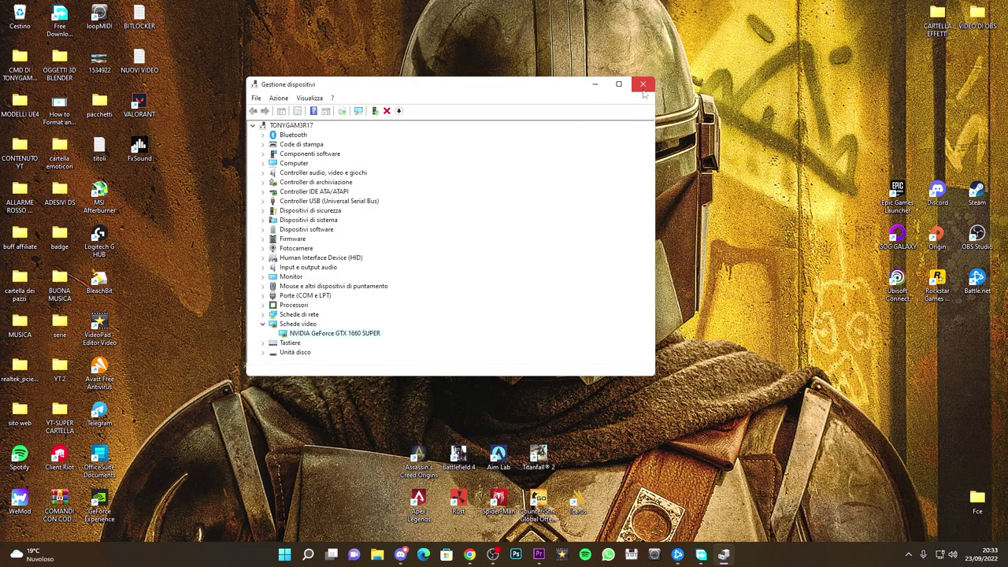
pyautogui.click(643, 91)
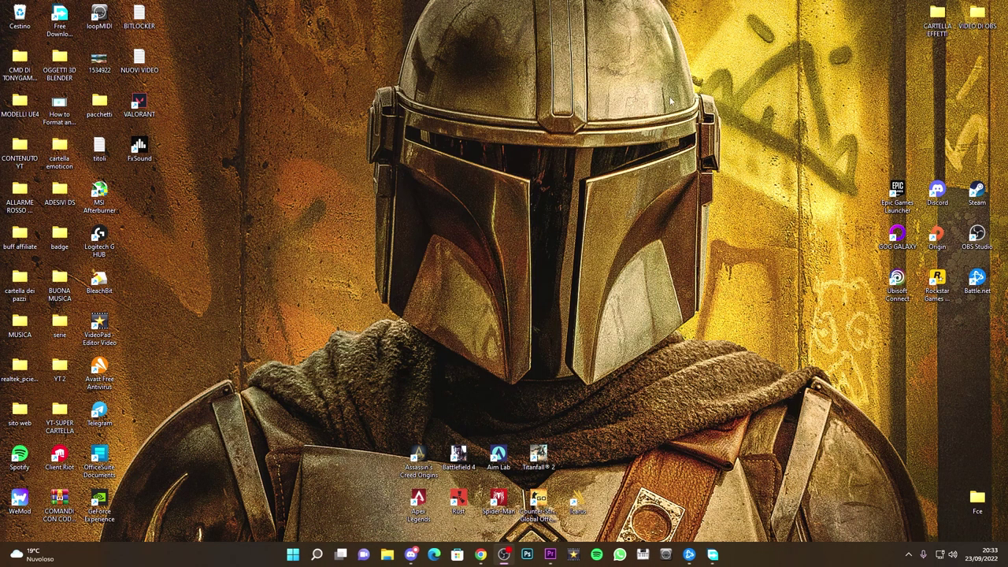
# - Open Task Manager (Gestione attività) and show its list of startup apps (Avvio)
pyautogui.rightClick(296, 554)
pyautogui.click(280, 427)
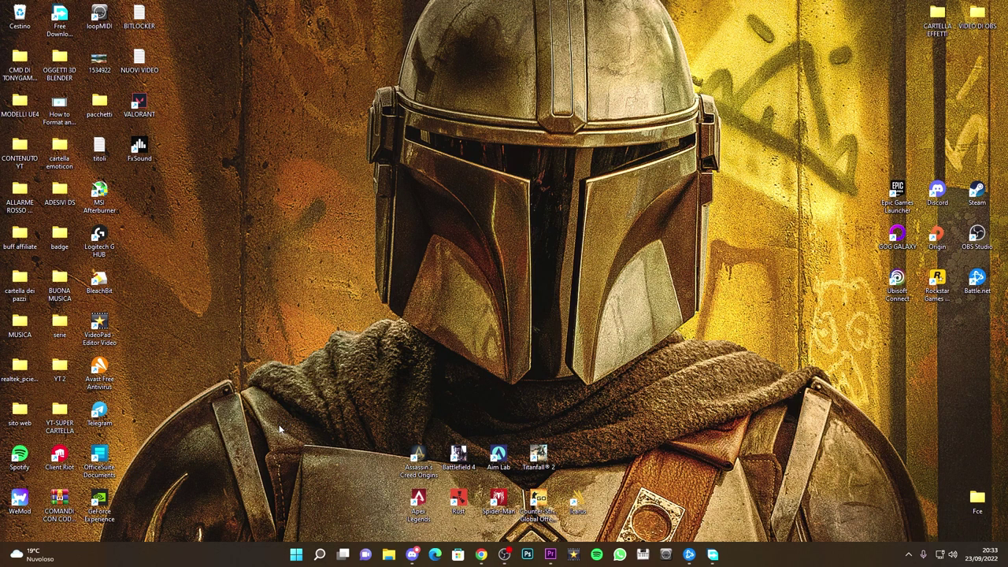
pyautogui.click(370, 102)
pyautogui.moveTo(363, 79); pyautogui.dragTo(404, 82)
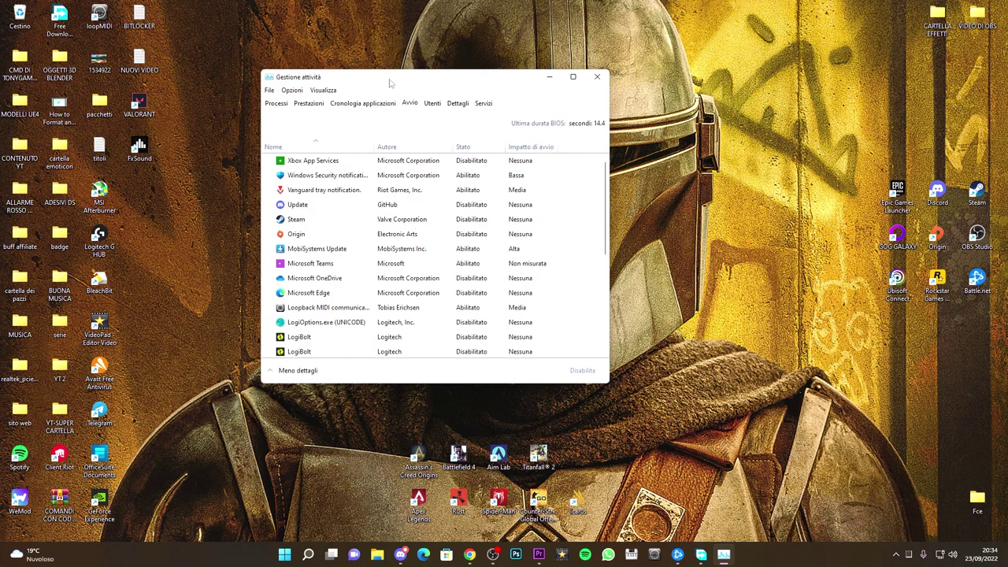
# - Examine the status and startup impact of the startup apps and the options available for LGHUB, then close Task Manager
pyautogui.click(378, 265)
pyautogui.scroll(-5, 378, 268)
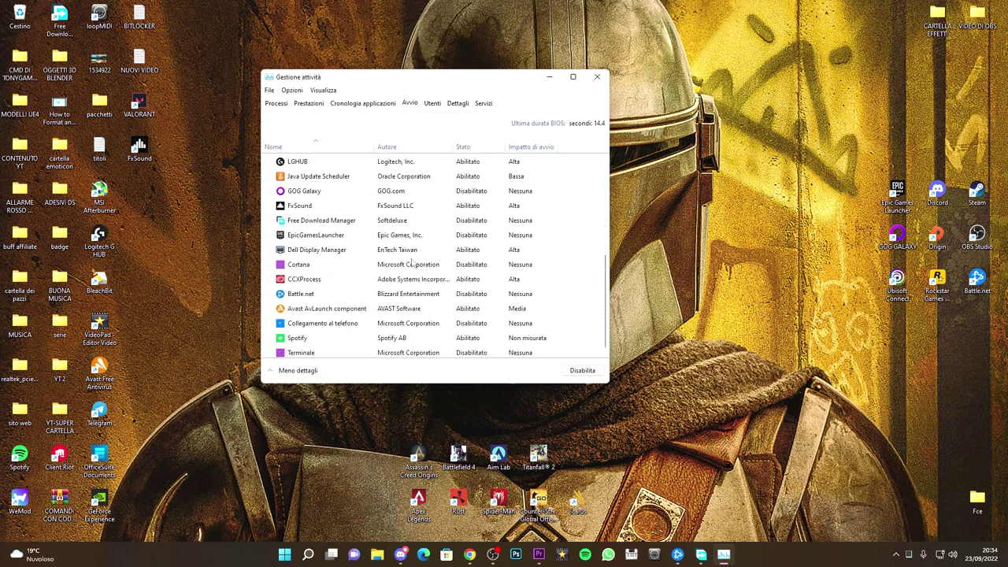
pyautogui.scroll(5, 411, 264)
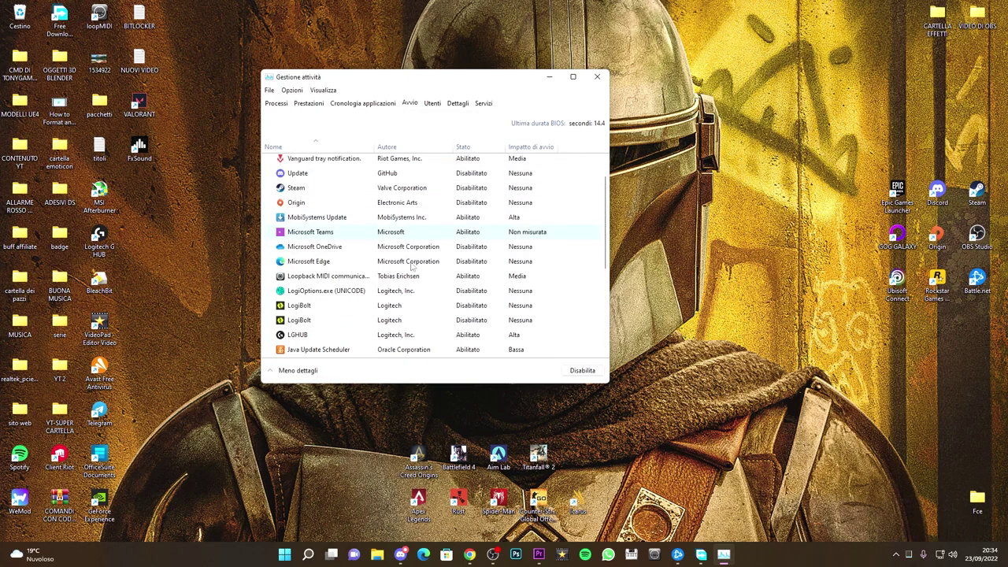
pyautogui.scroll(-5, 411, 265)
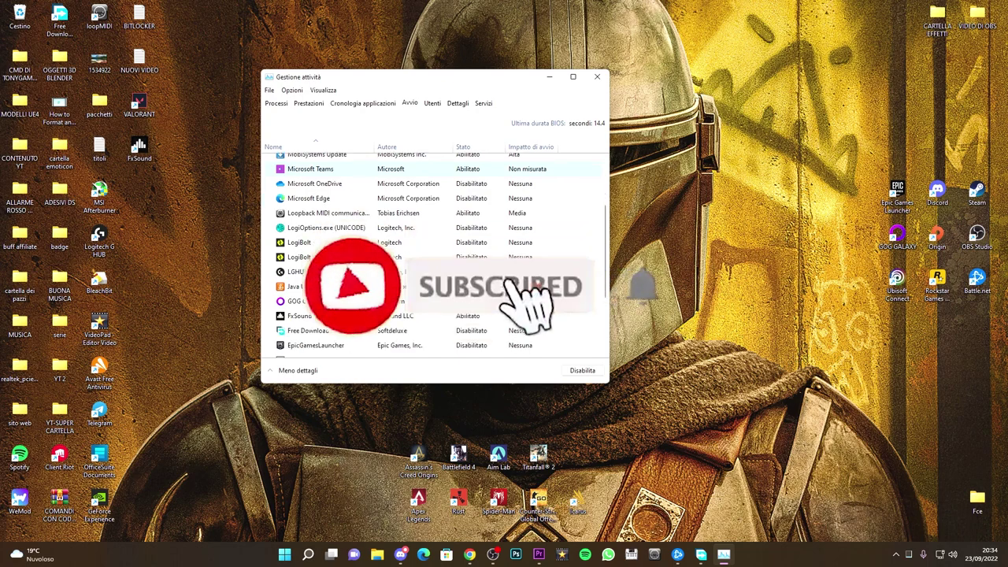
pyautogui.scroll(2, 433, 255)
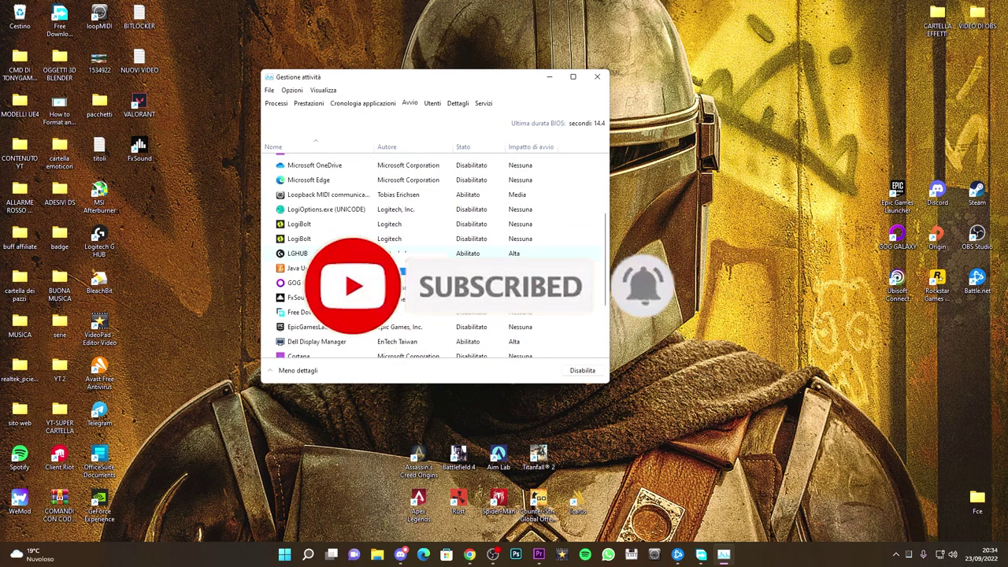
pyautogui.rightClick(357, 254)
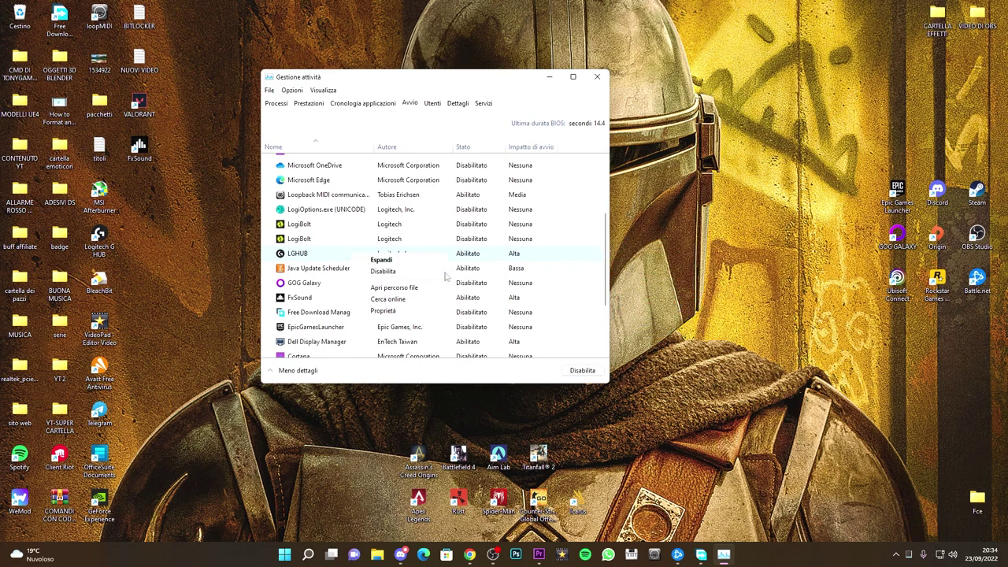
pyautogui.click(469, 262)
pyautogui.click(588, 82)
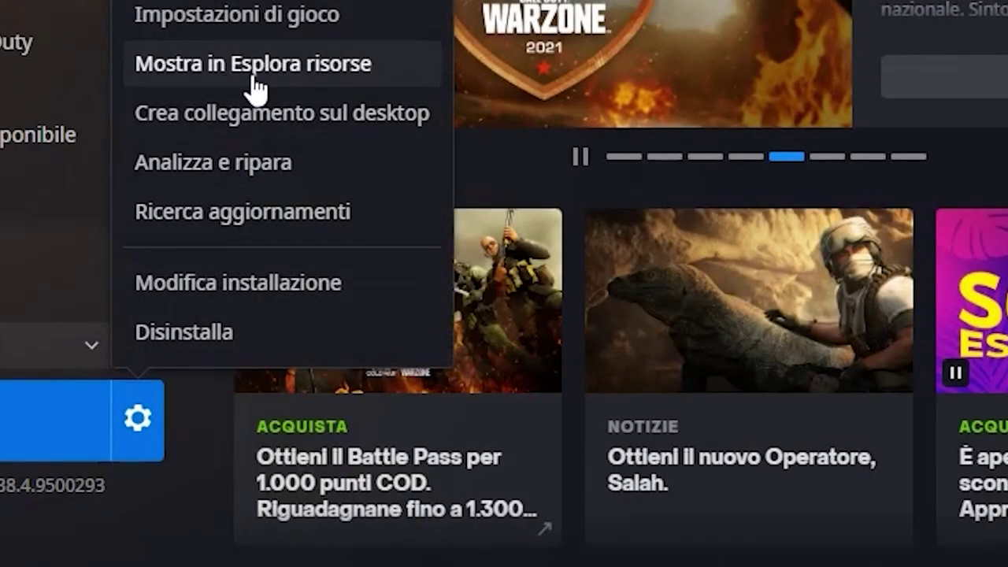
# - Show the game's installation folder in File Explorer and delete the files from amd_ags_x64.dll downward
pyautogui.click(254, 88)
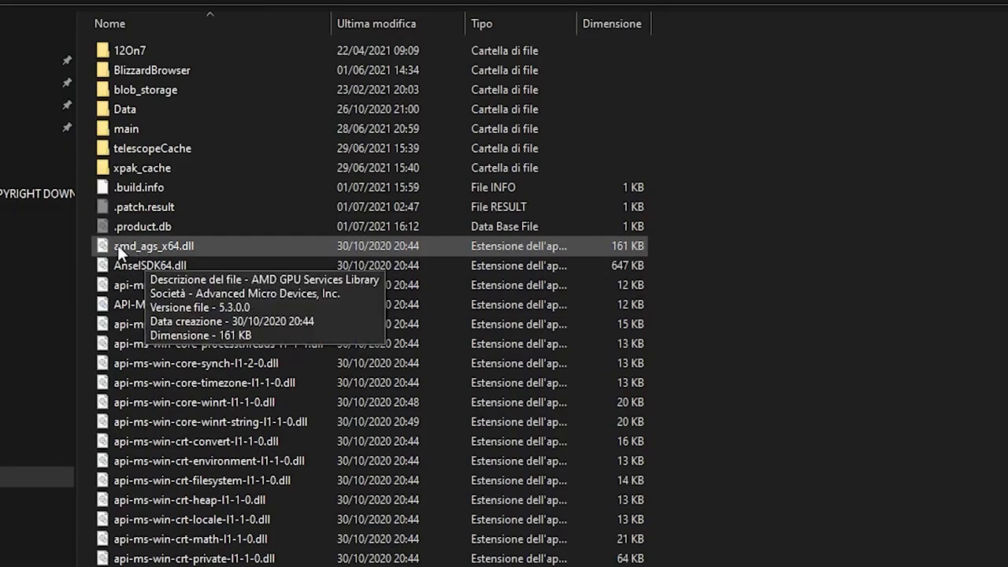
pyautogui.moveTo(100, 239)
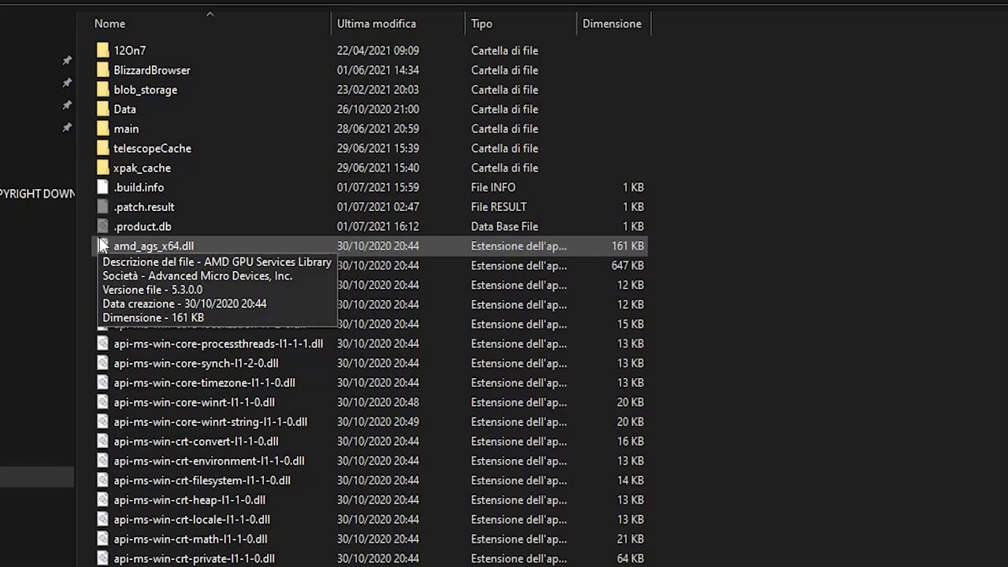
pyautogui.moveTo(90, 244); pyautogui.dragTo(488, 566)
pyautogui.press('Delete')
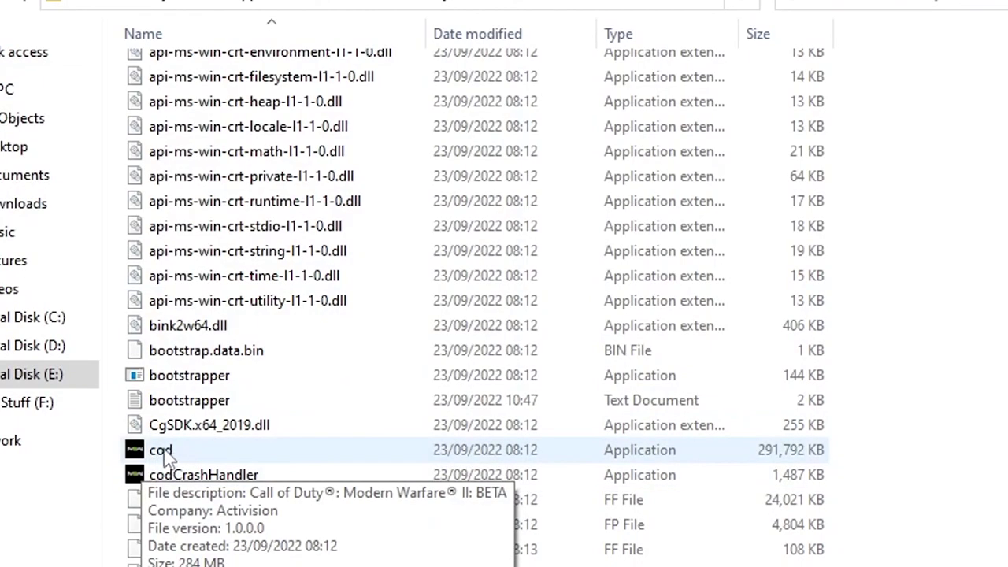
# - Run the game's cod application as administrator from its installation folder
pyautogui.rightClick(163, 454)
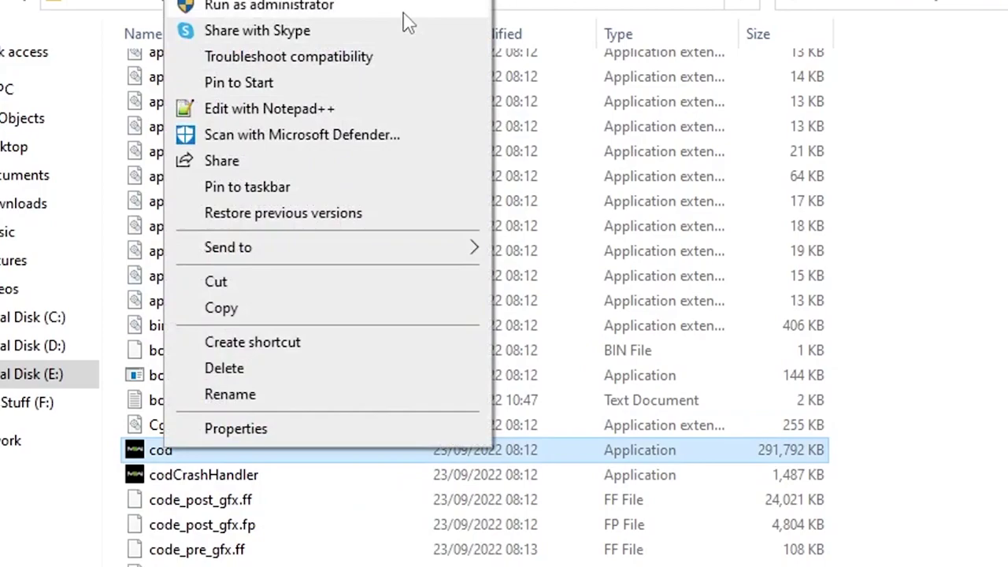
pyautogui.click(403, 11)
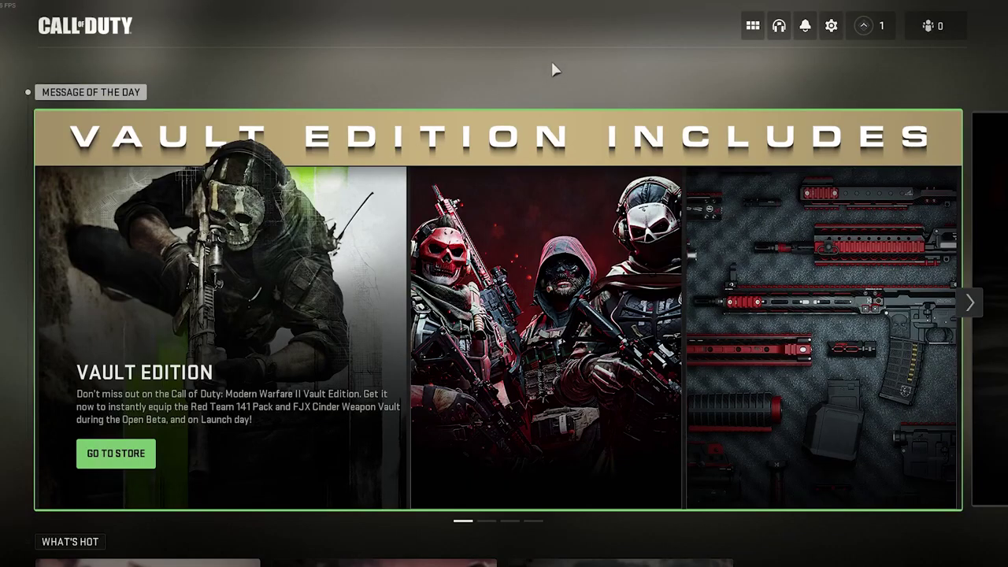
# - Restart the shaders optimization from the game's graphics display settings, confirming deletion of the shader cache
pyautogui.click(831, 25)
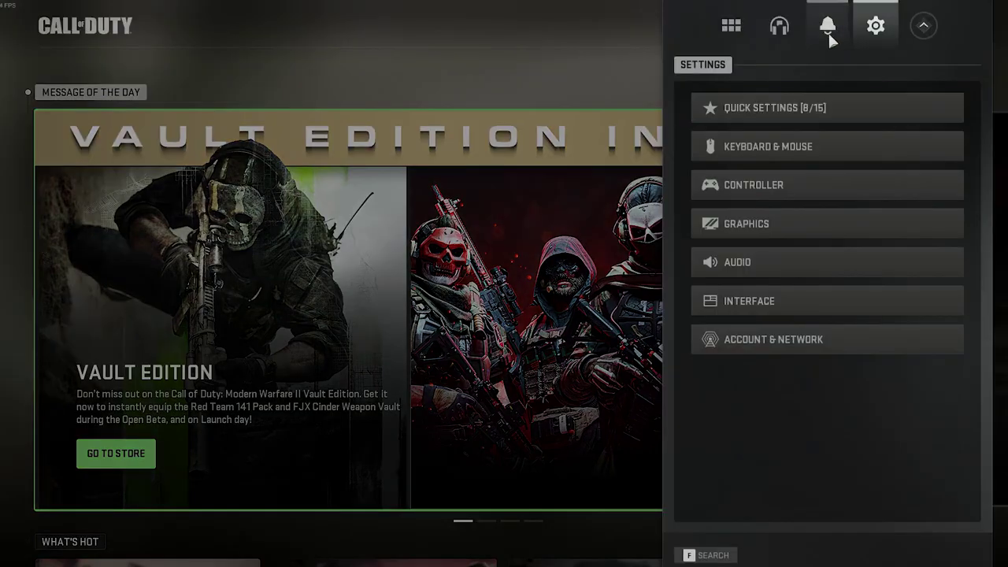
pyautogui.click(771, 228)
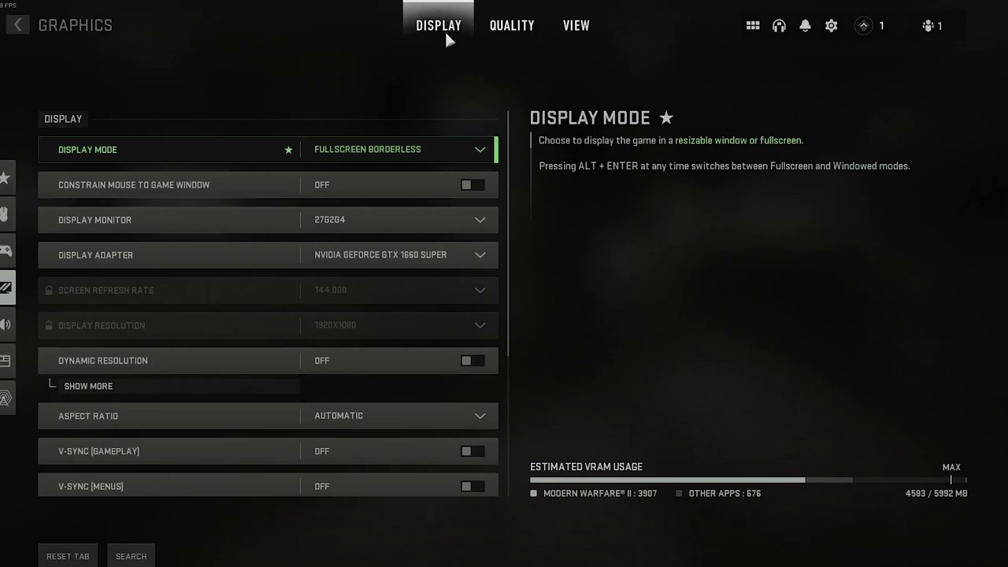
pyautogui.scroll(-1, 414, 212)
pyautogui.scroll(-5, 413, 212)
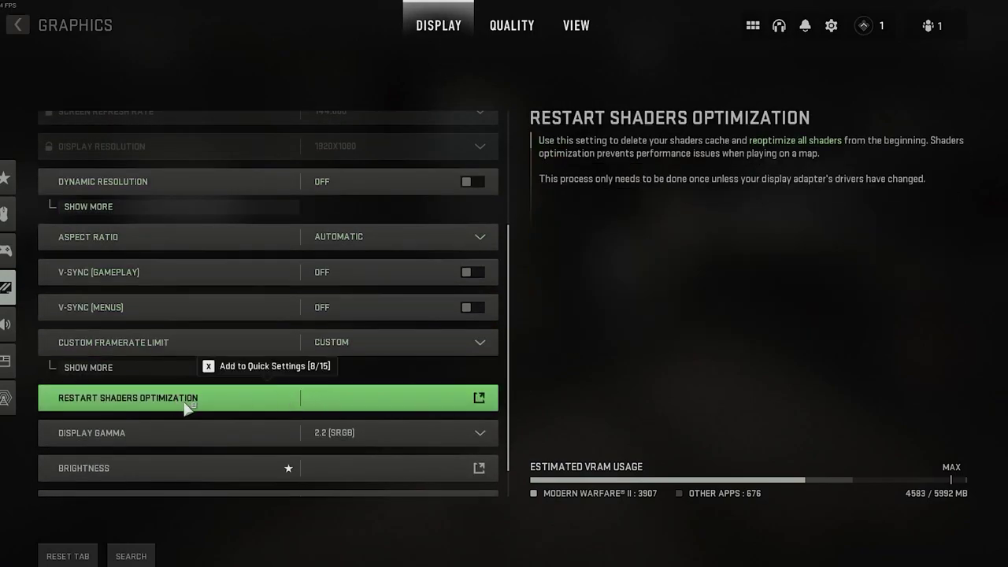
pyautogui.click(192, 404)
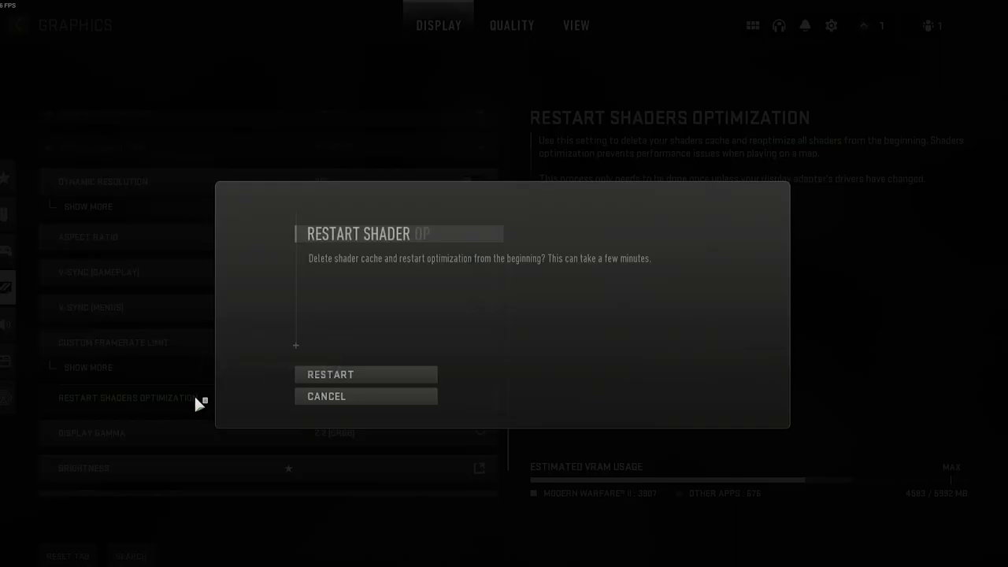
pyautogui.click(340, 375)
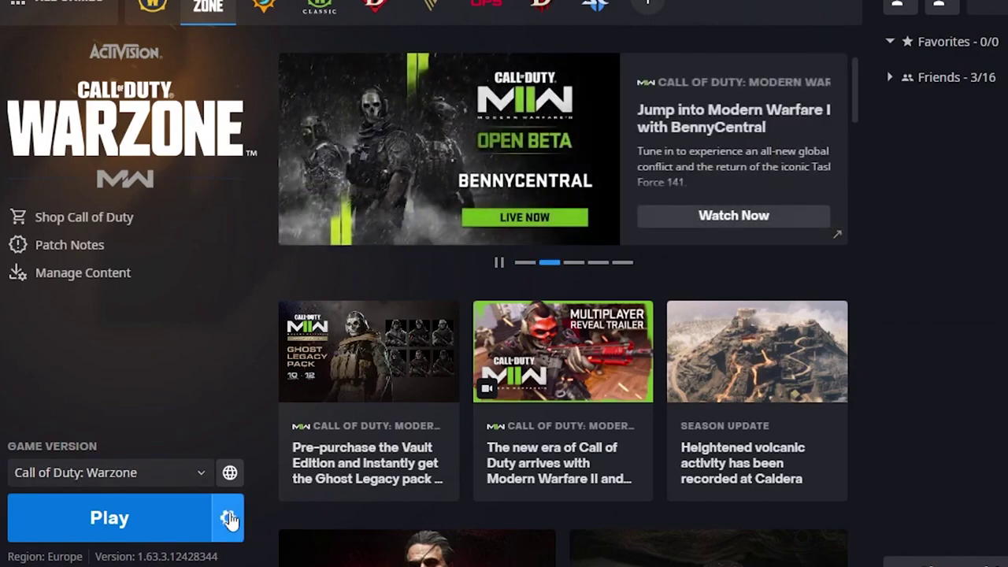
# - Start a Scan and Repair of the Call of Duty: Warzone installation in the Battle.net launcher
pyautogui.click(228, 518)
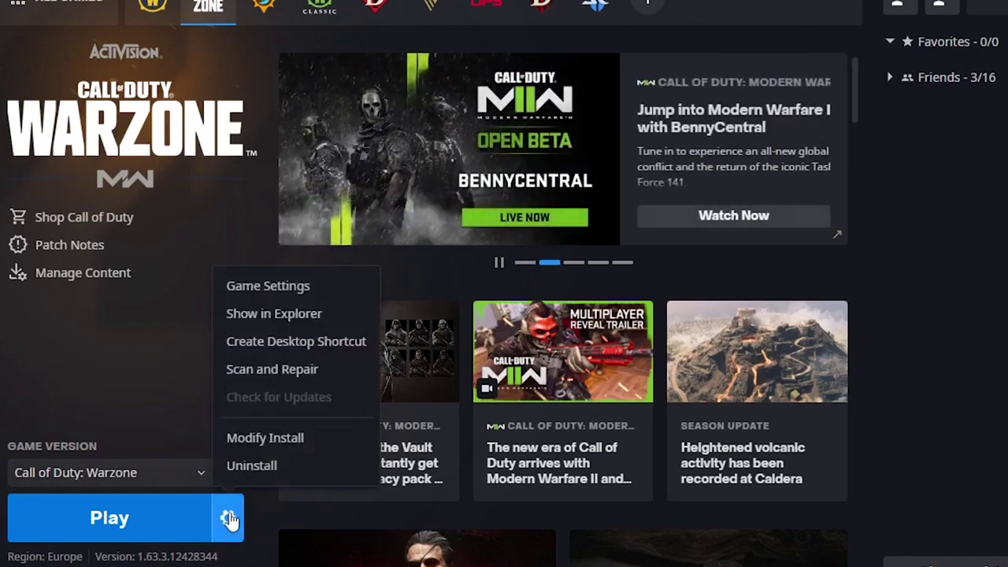
pyautogui.click(309, 373)
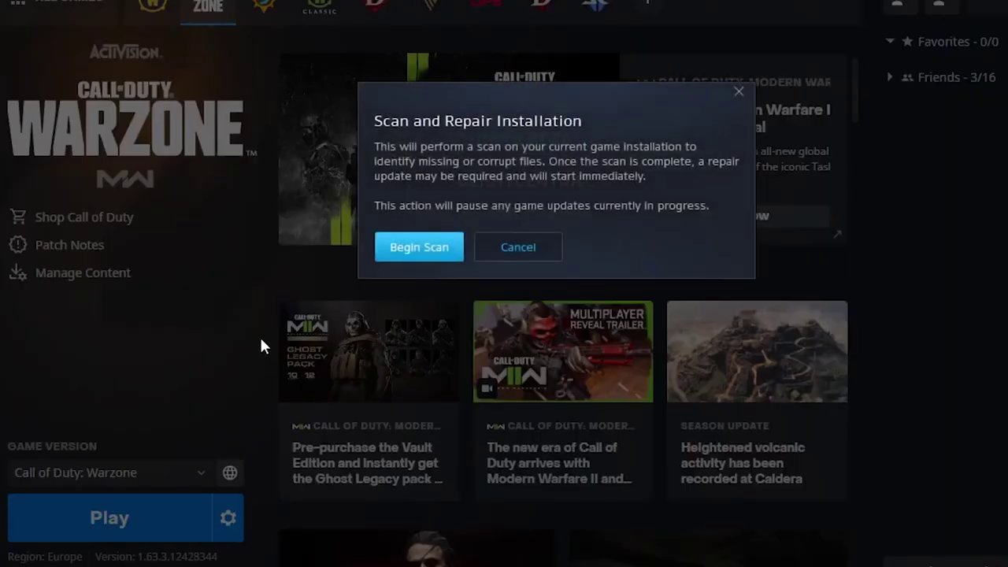
pyautogui.click(423, 251)
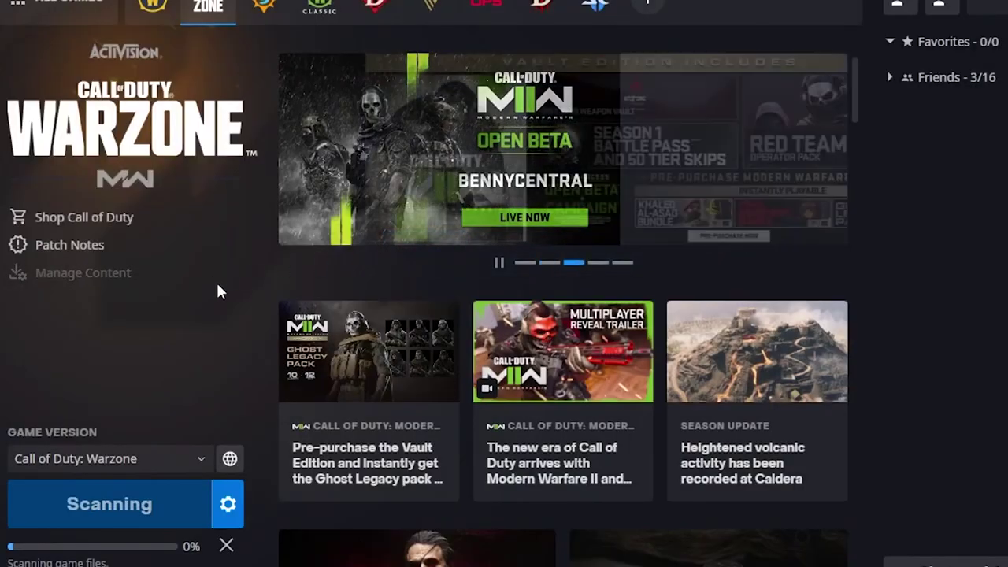